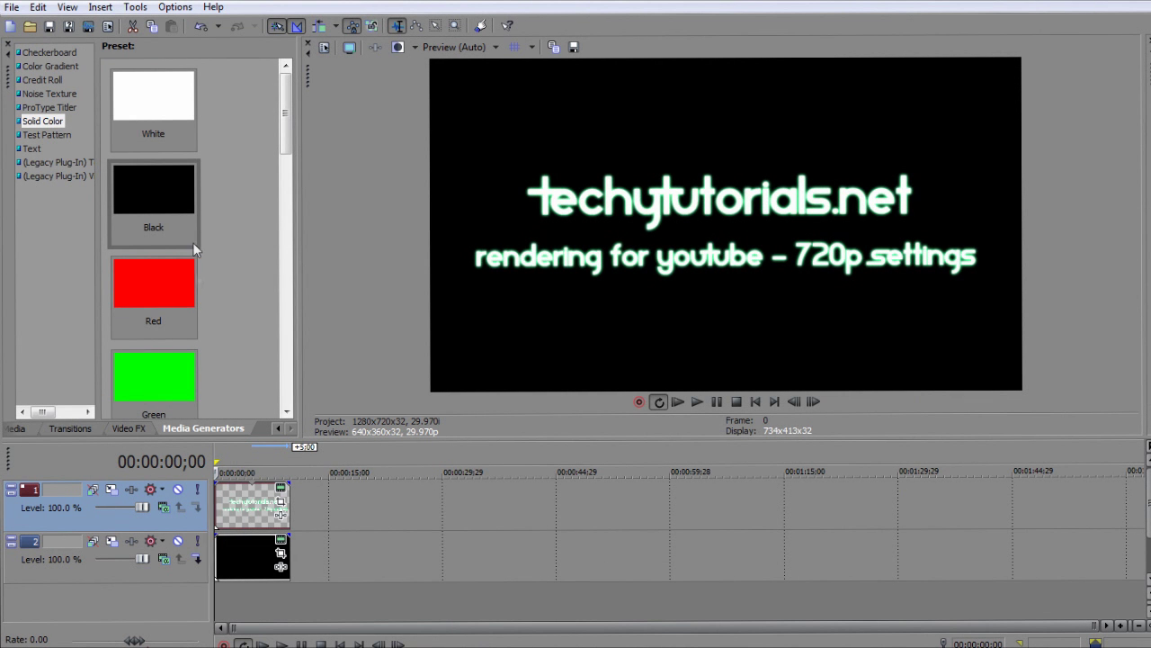
- Start rendering the project as TT Project in Windows Media Video V11 format
click(15, 7)
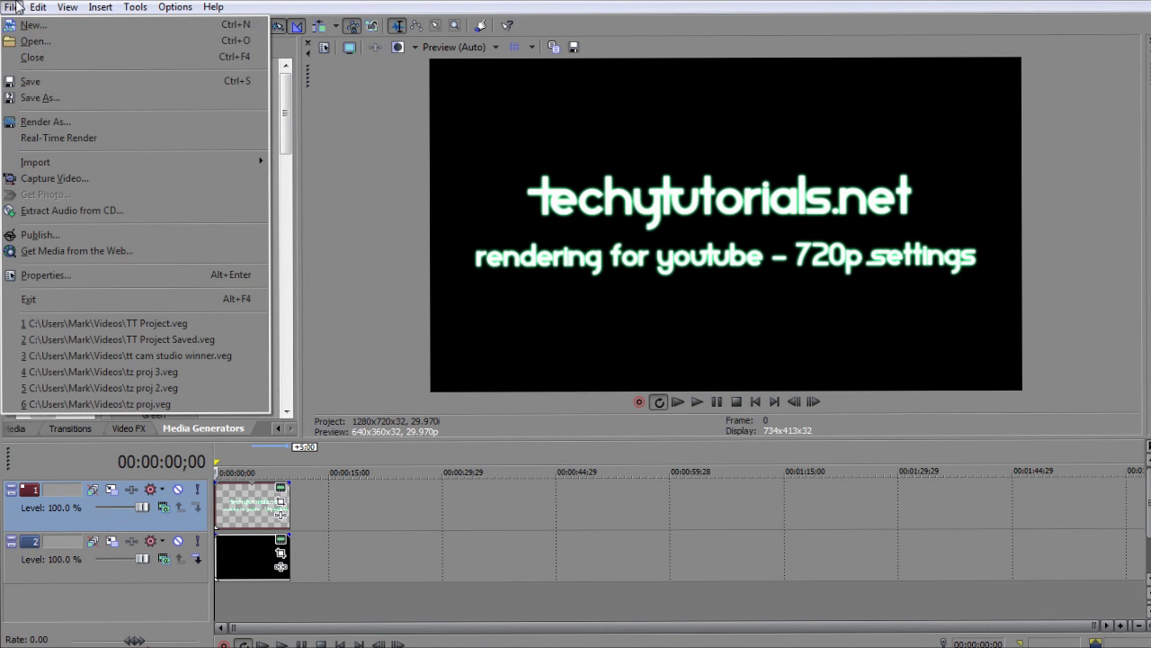
click(55, 122)
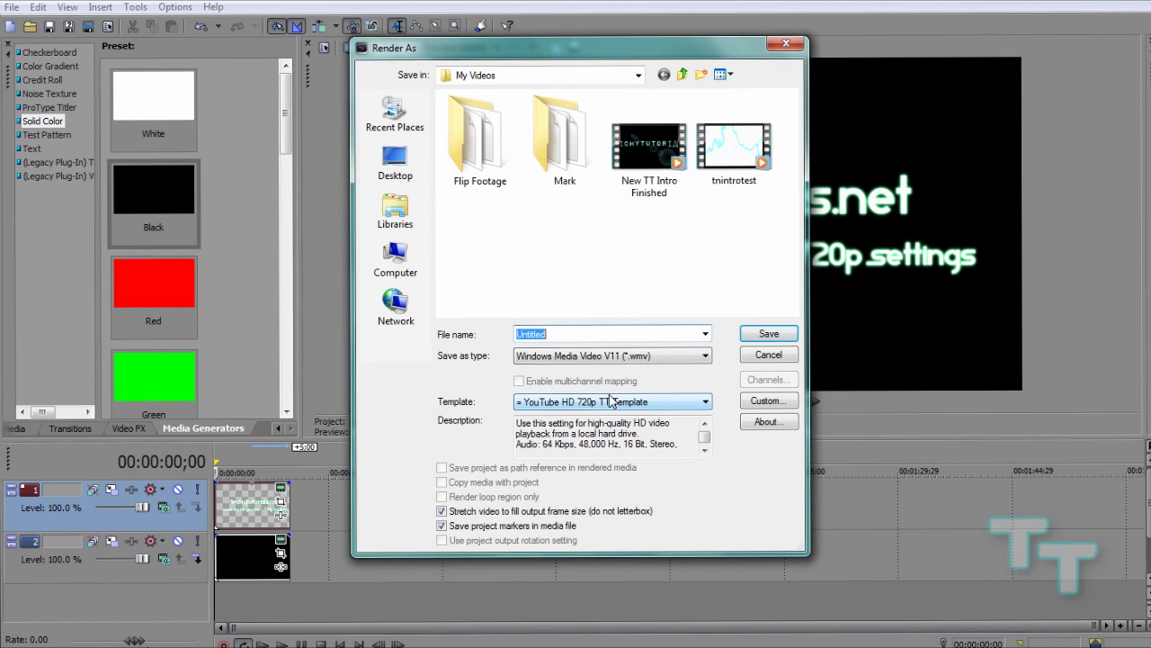
text(TT Project)
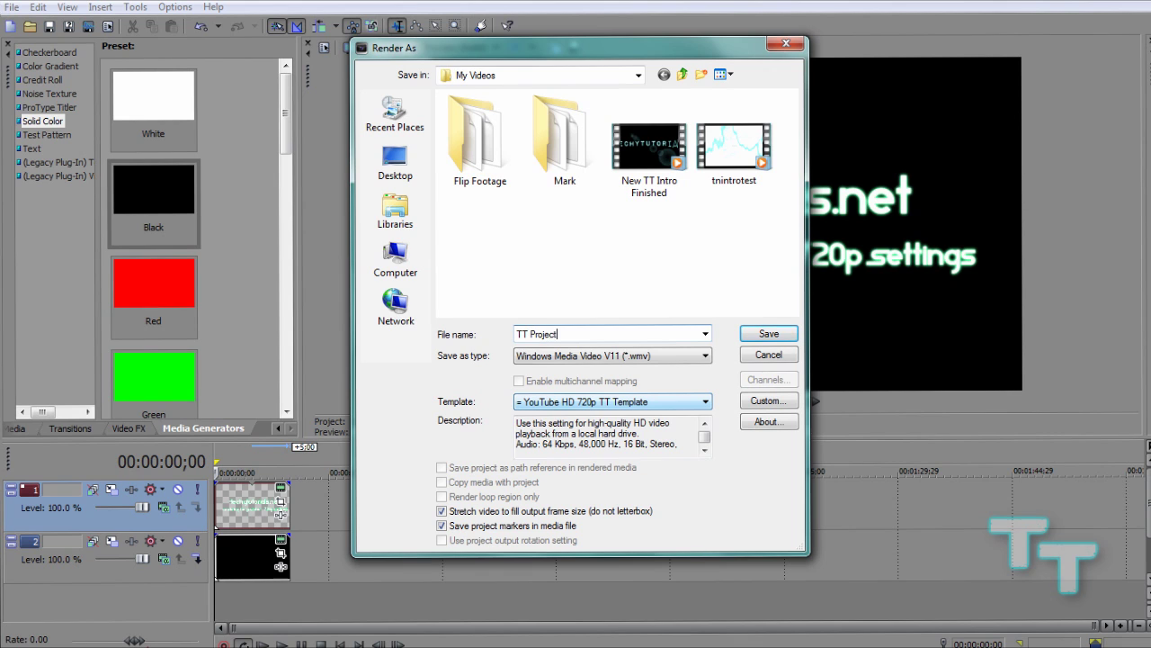
click(688, 356)
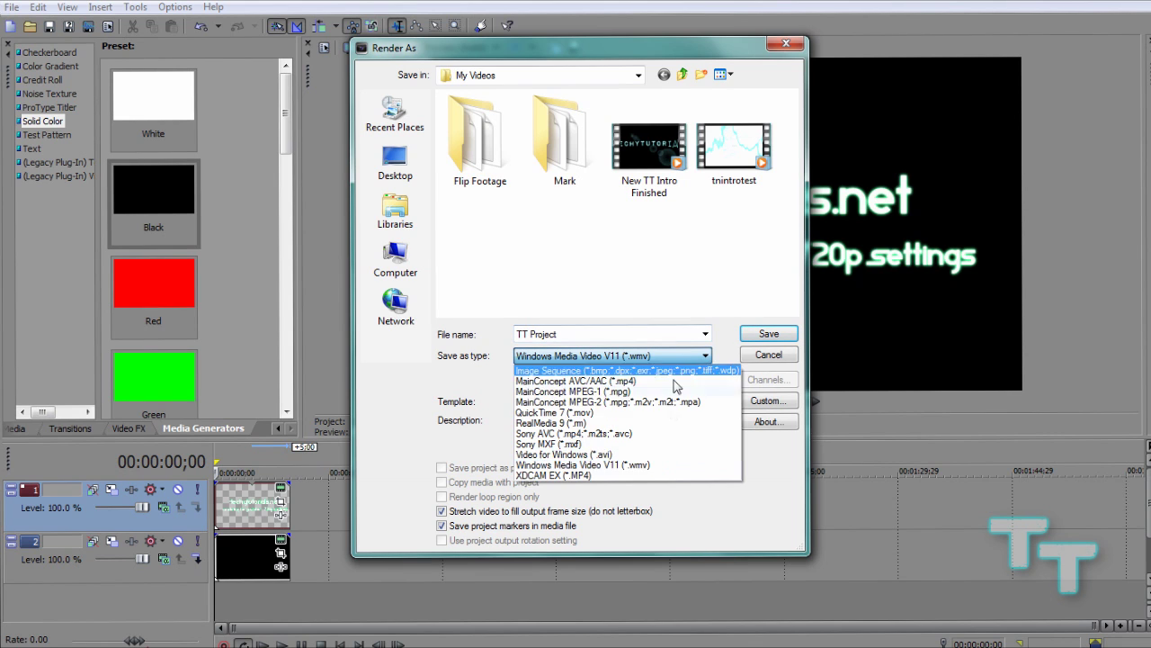
click(666, 465)
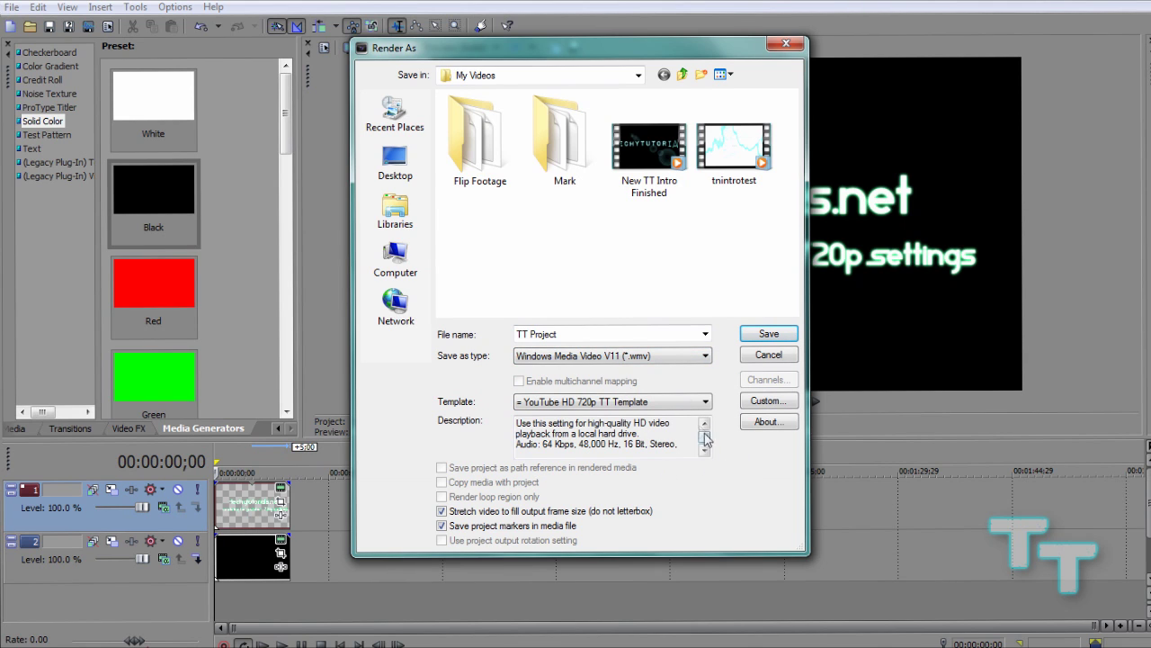
- Choose the Default Template and bring up its custom settings
click(684, 404)
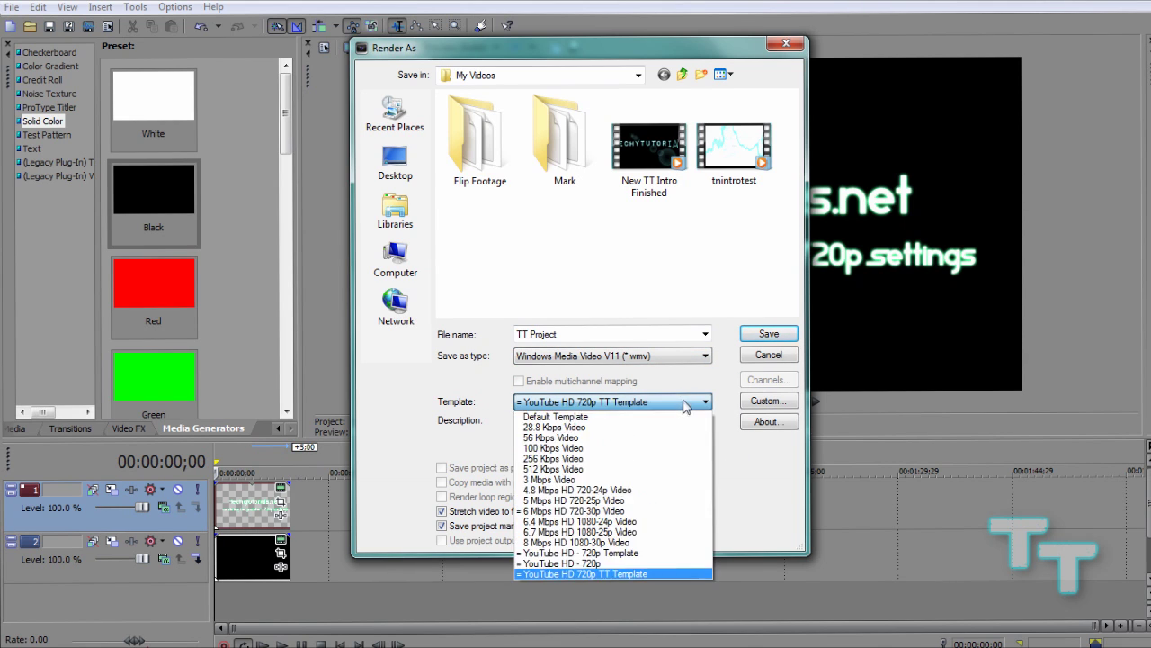
click(681, 414)
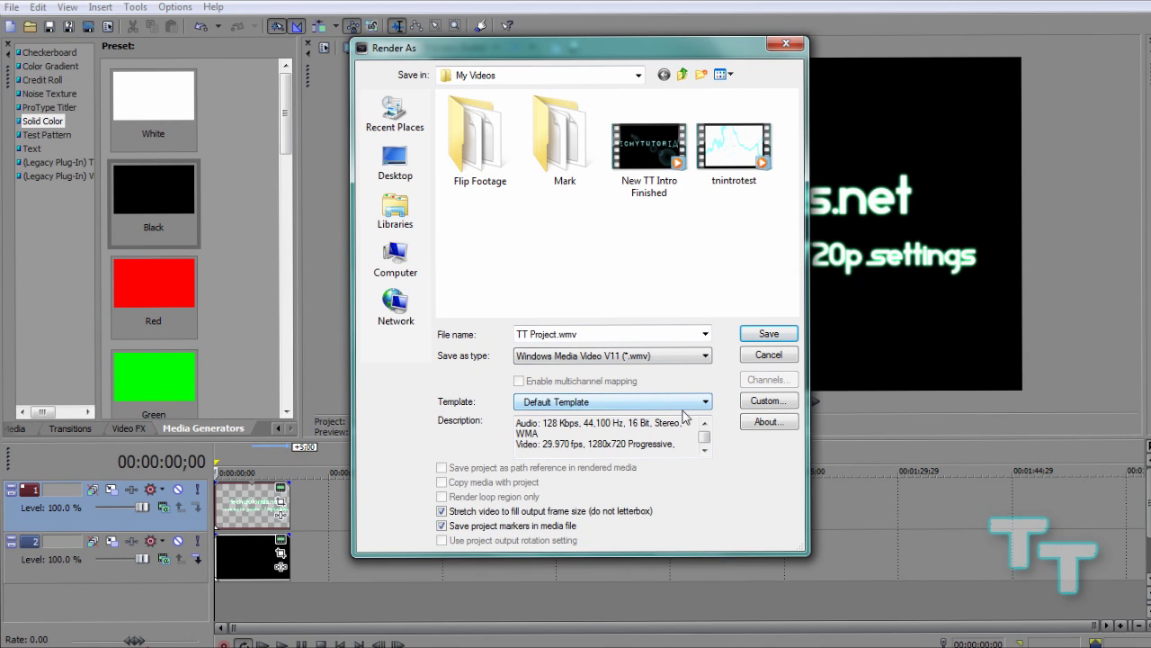
click(767, 401)
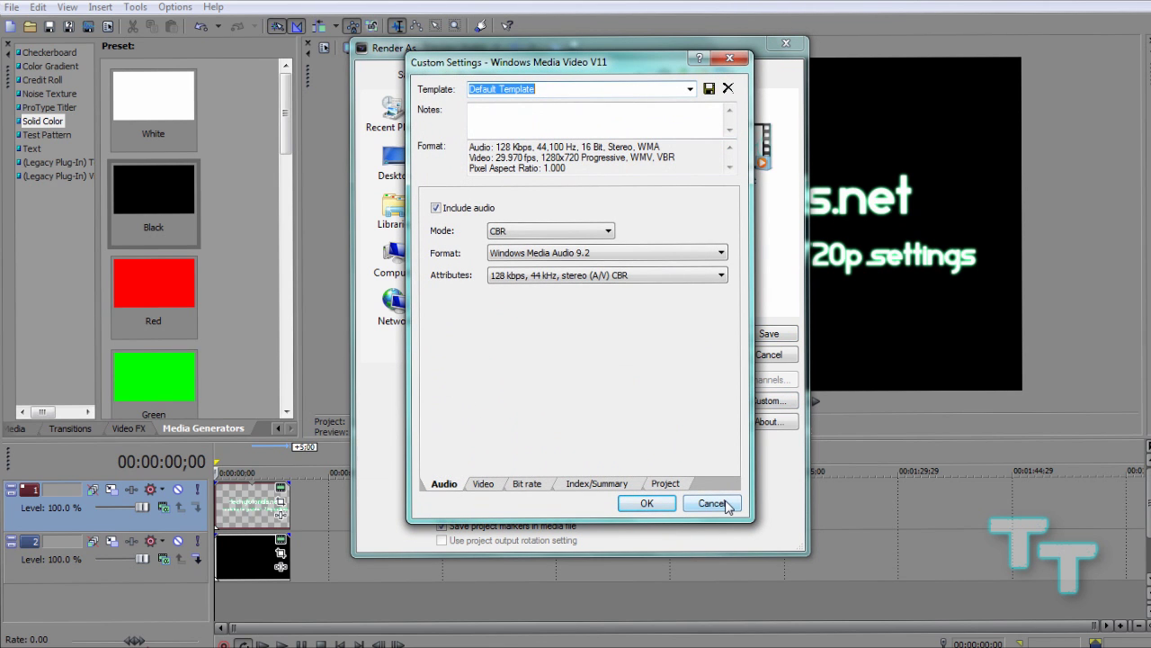
- Switch to the YouTube HD 720p TT Template and open its custom settings
click(713, 503)
click(697, 405)
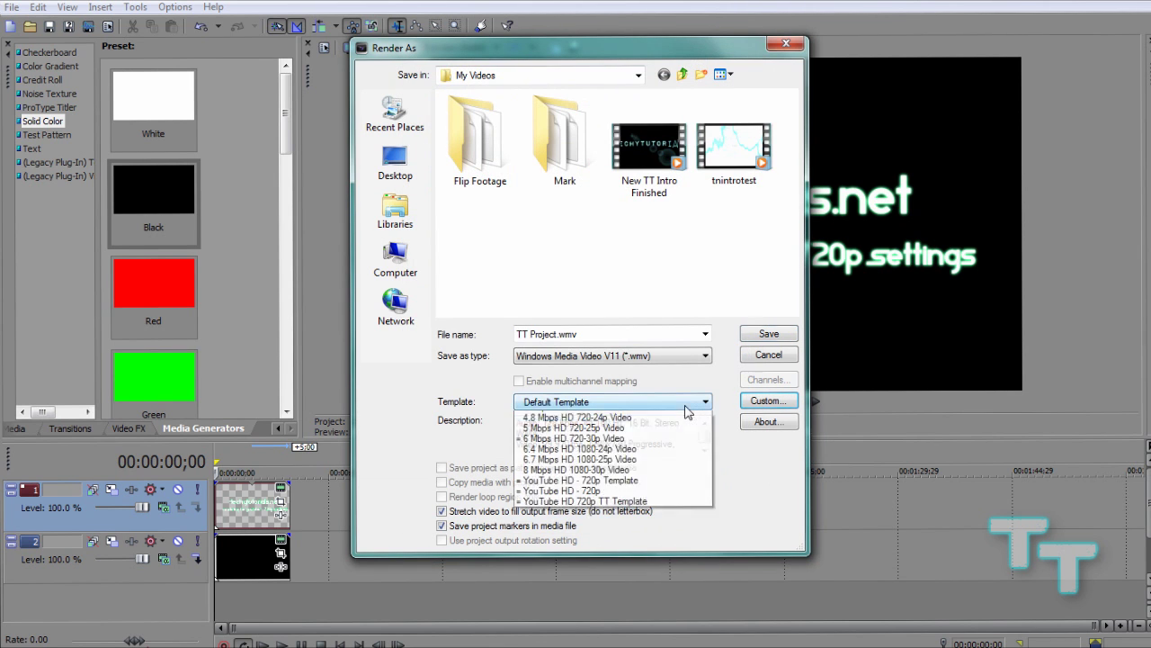
click(660, 571)
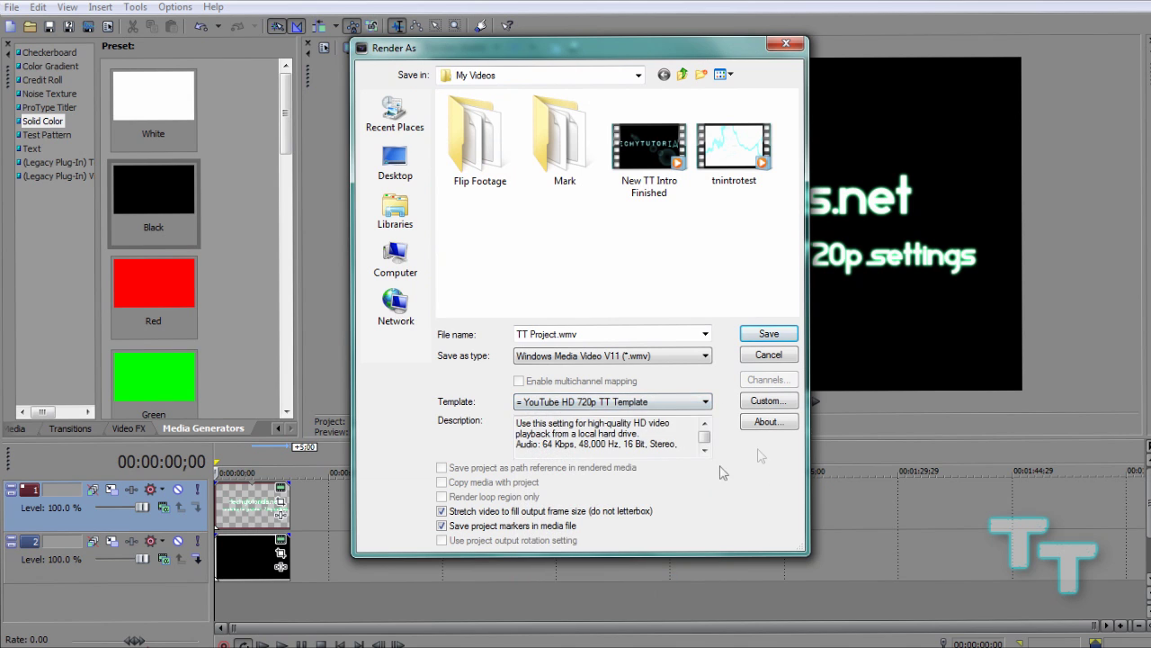
click(767, 400)
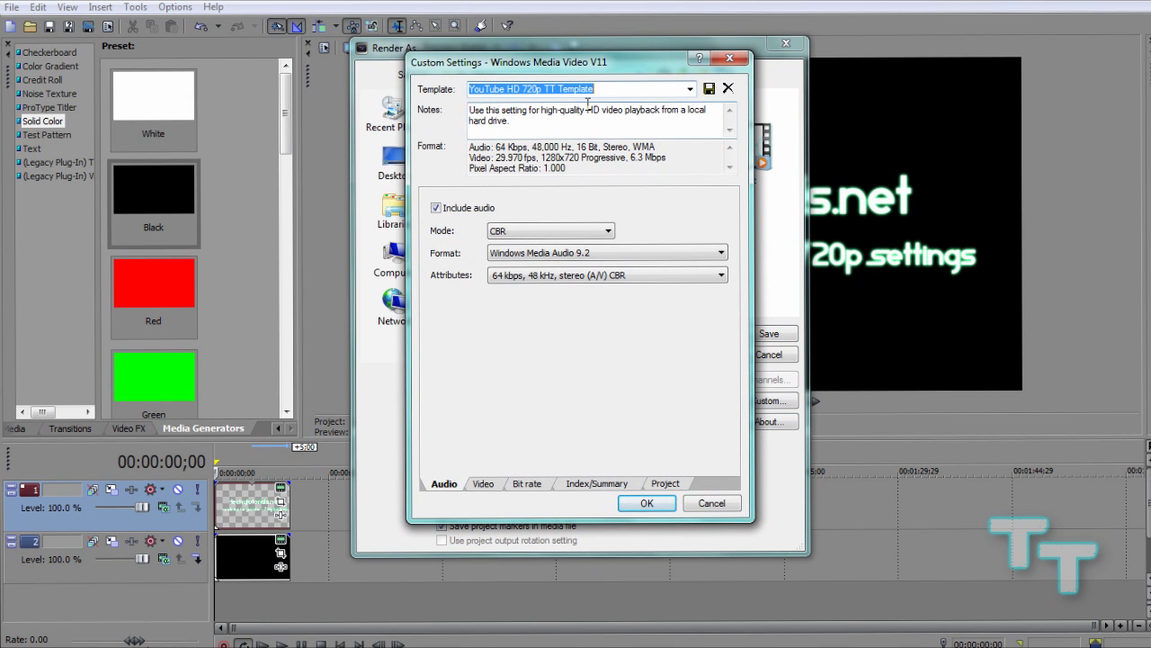
- Keep the audio at CBR, Windows Media Audio 9.2, 64 kbps 48 kHz stereo
click(608, 233)
click(608, 242)
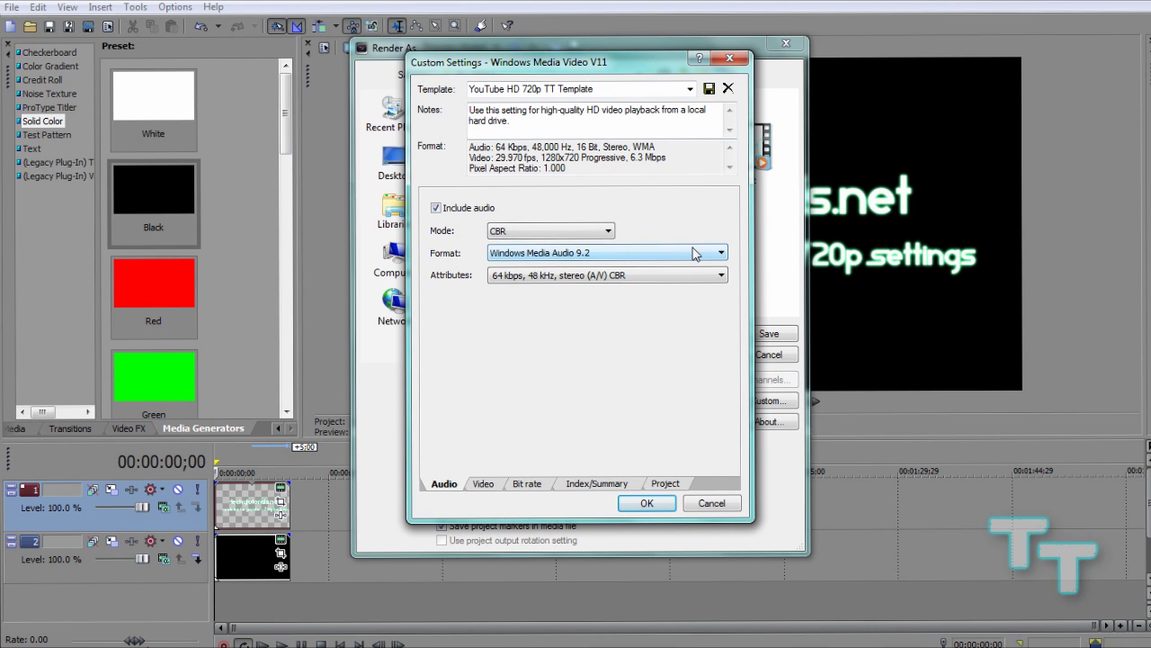
click(712, 262)
click(711, 268)
click(713, 279)
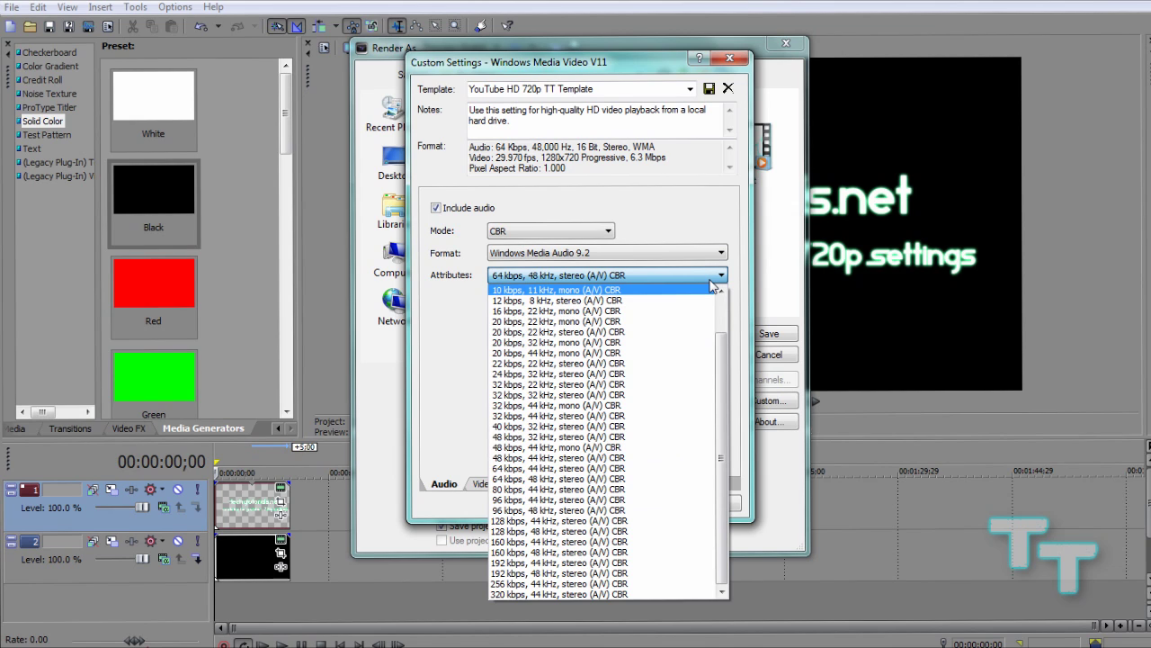
click(671, 484)
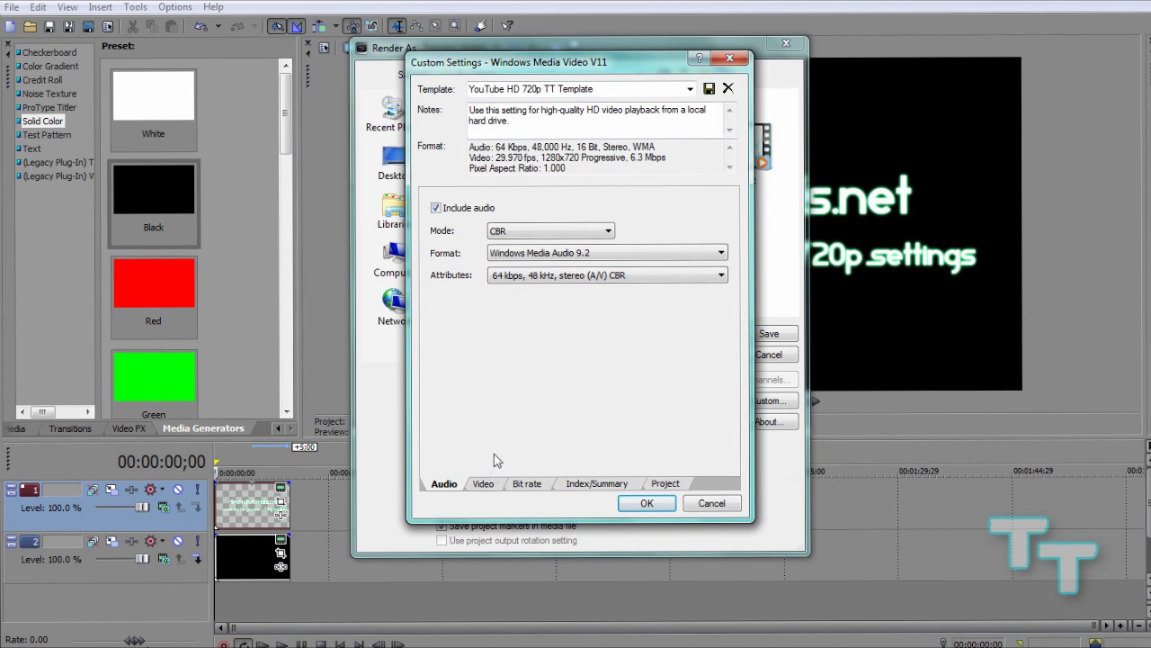
click(486, 490)
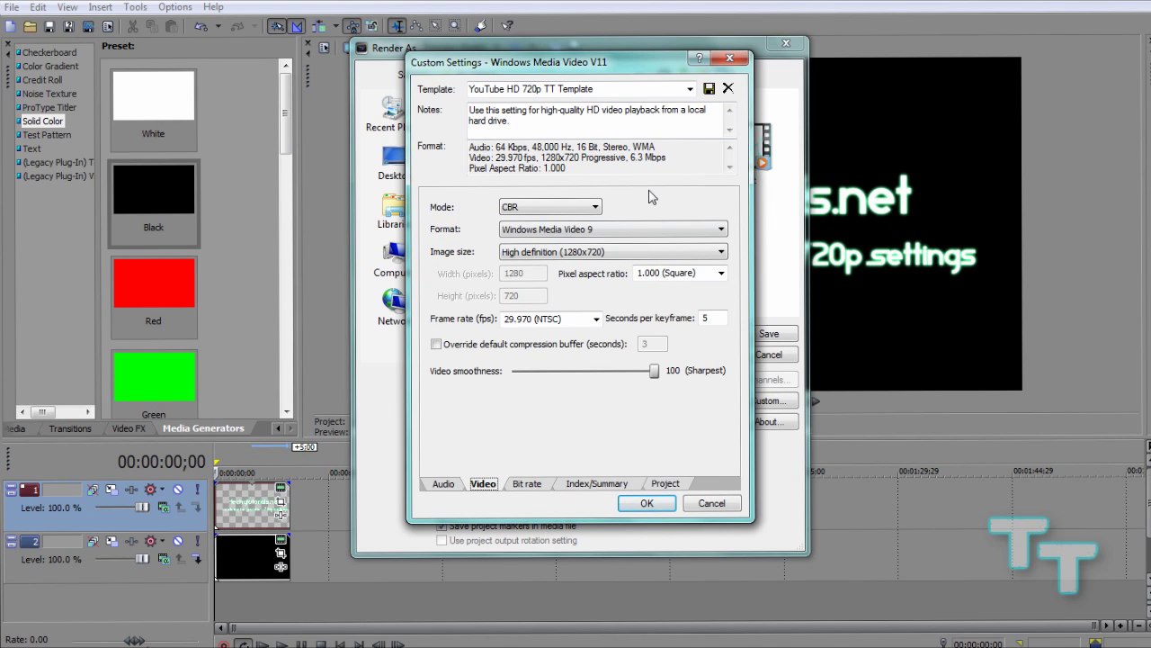
click(595, 209)
click(596, 208)
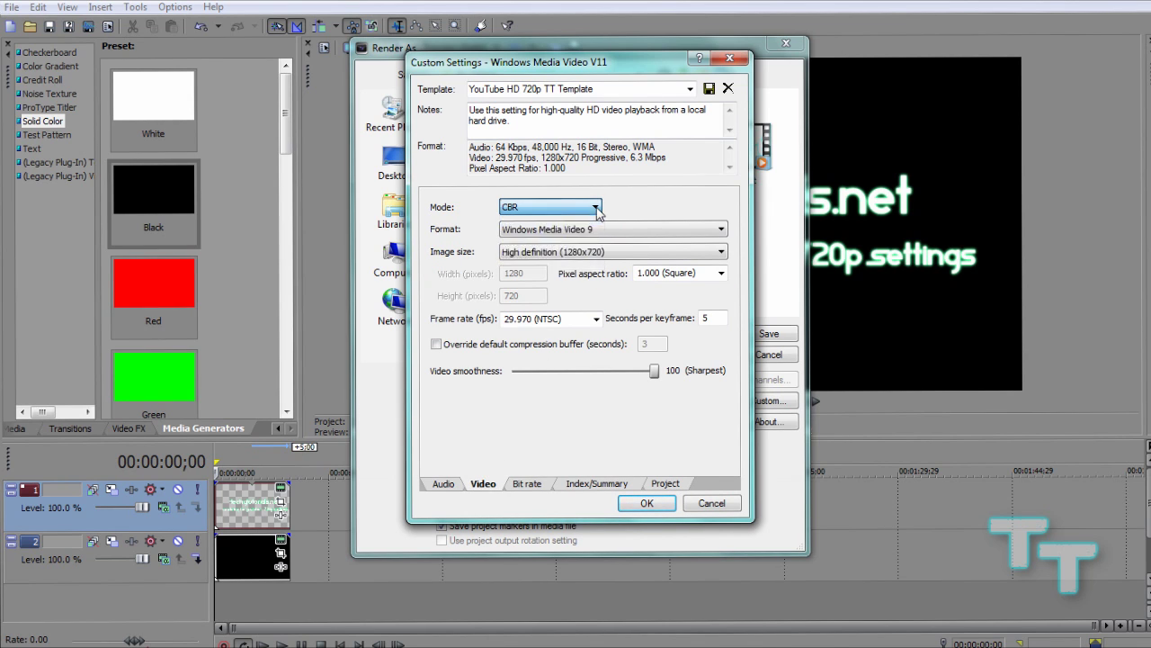
click(604, 231)
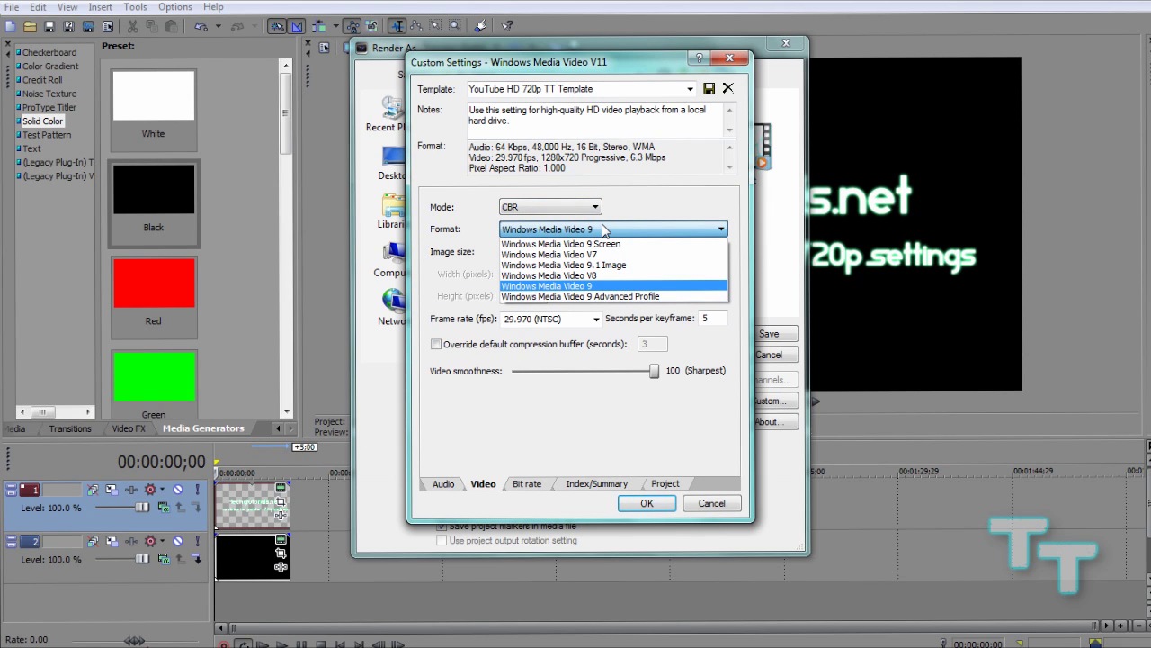
click(605, 231)
click(627, 256)
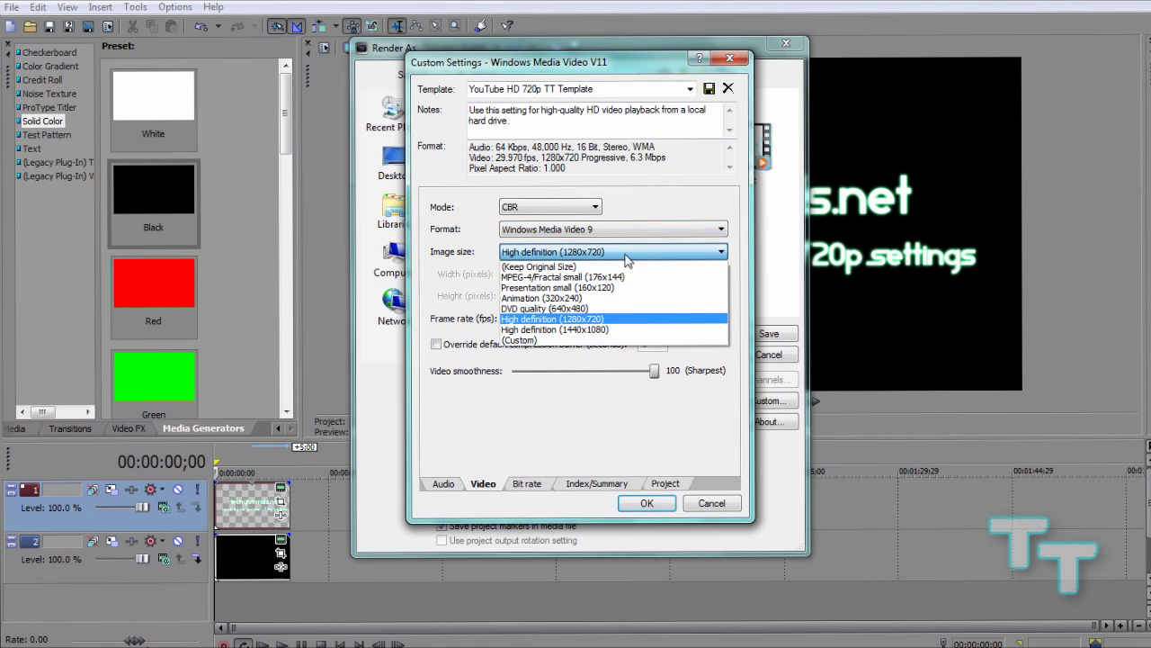
click(617, 320)
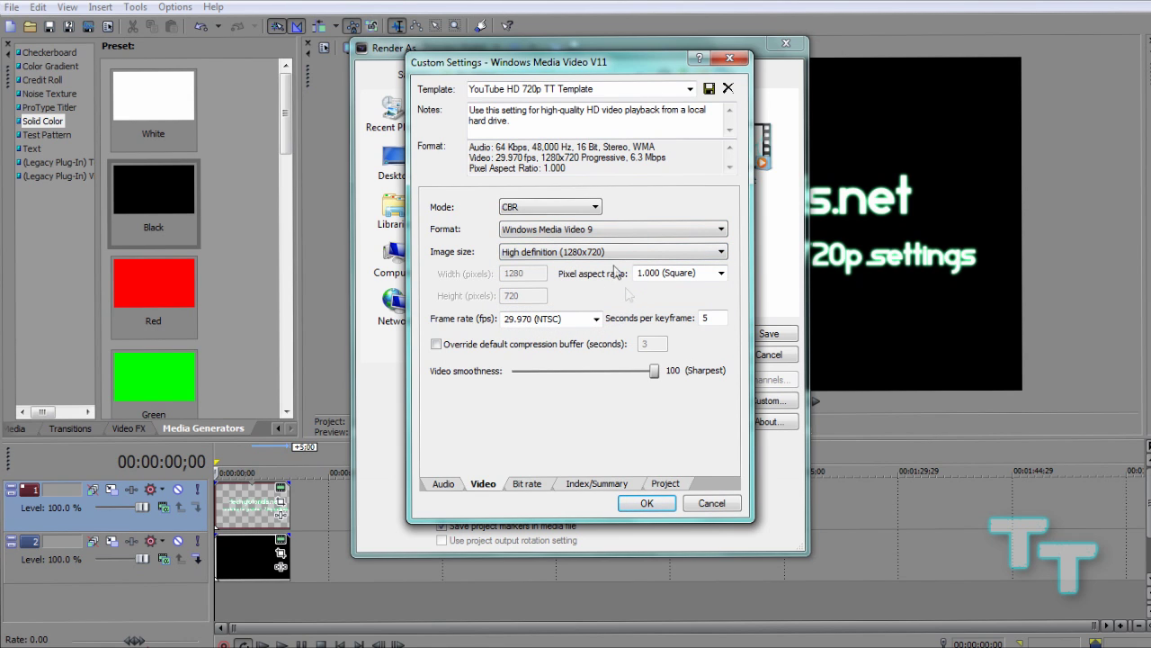
click(720, 273)
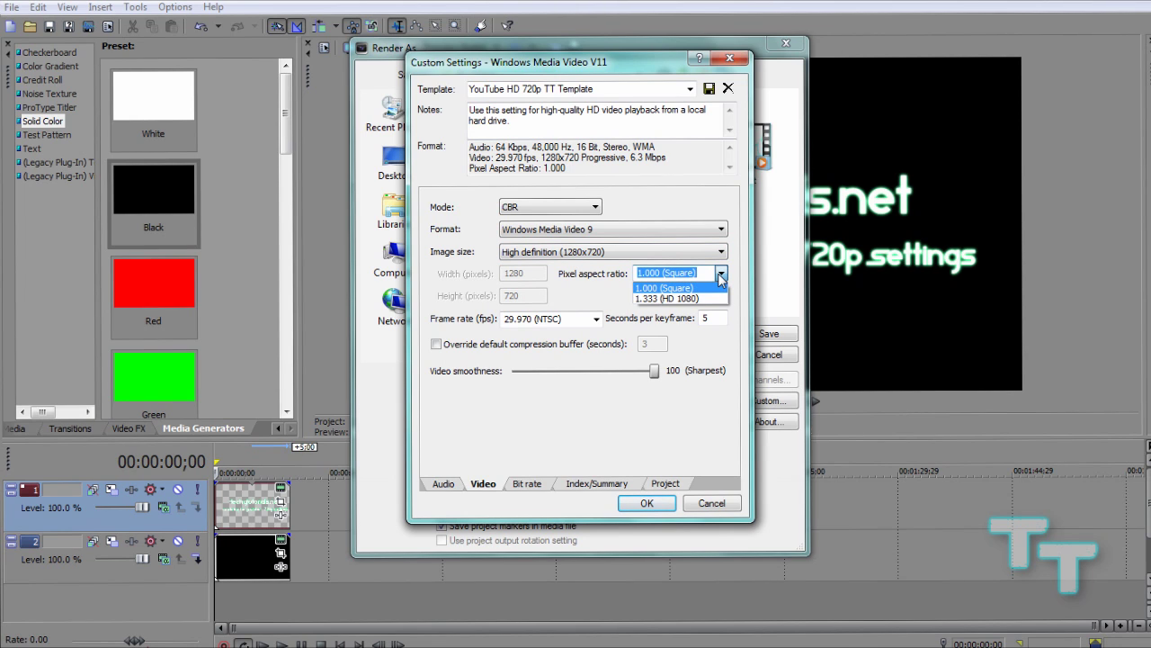
click(720, 277)
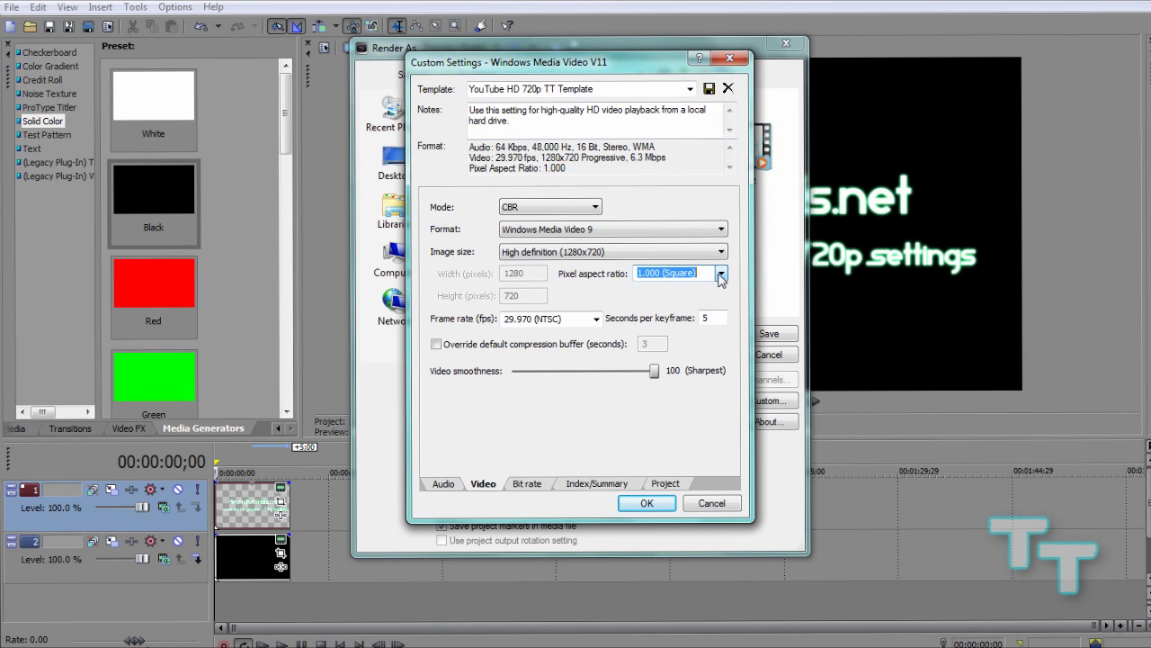
click(596, 319)
click(597, 320)
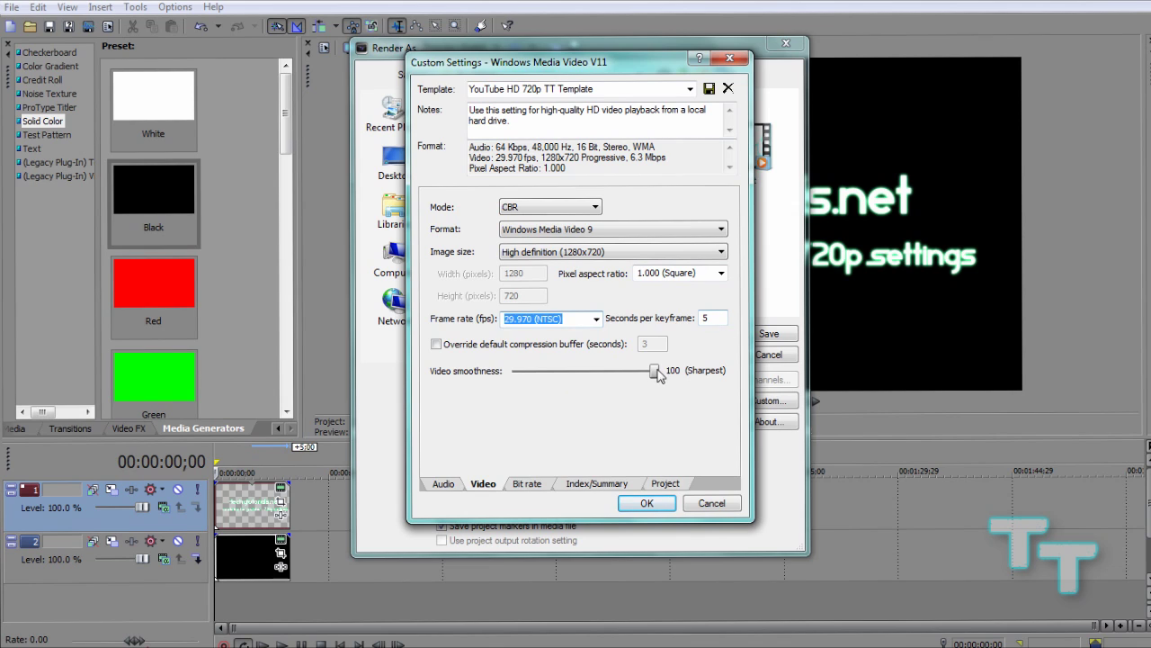
mouse_move(653, 371)
mouse_down()
mouse_move(610, 382)
mouse_move(673, 369)
mouse_move(655, 372)
mouse_up()
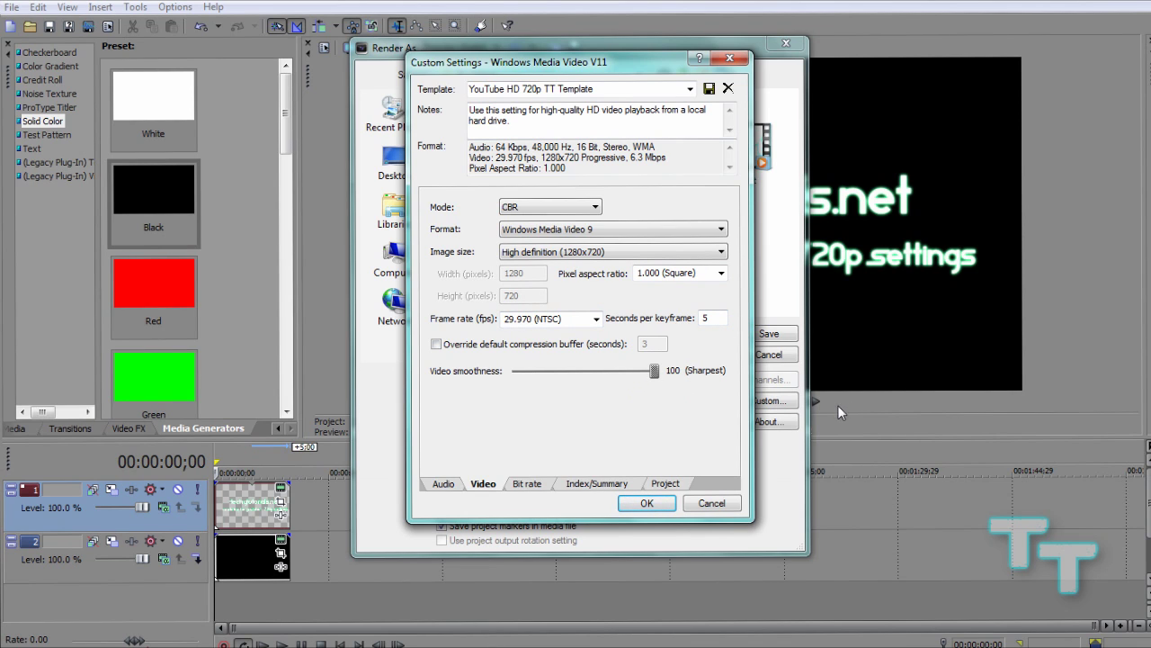
click(528, 486)
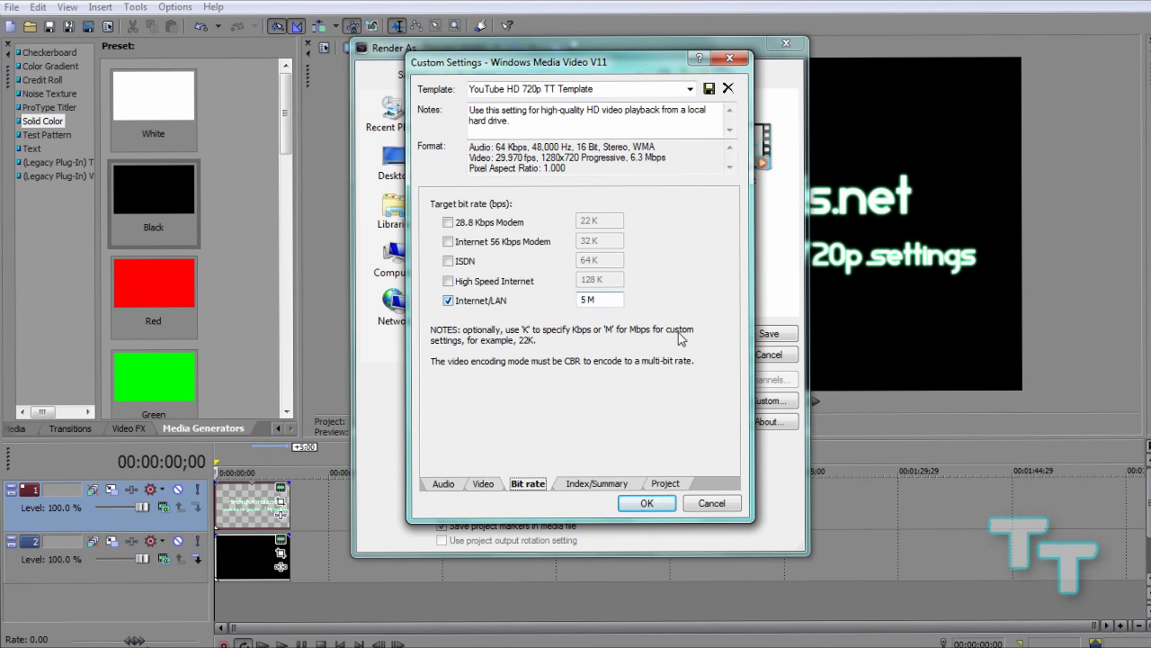
- Keep the Internet/LAN bit rate at 5 M and review the Index/Summary settings
click(603, 302)
key(BackSpace)
text(M)
key(Left)
click(572, 486)
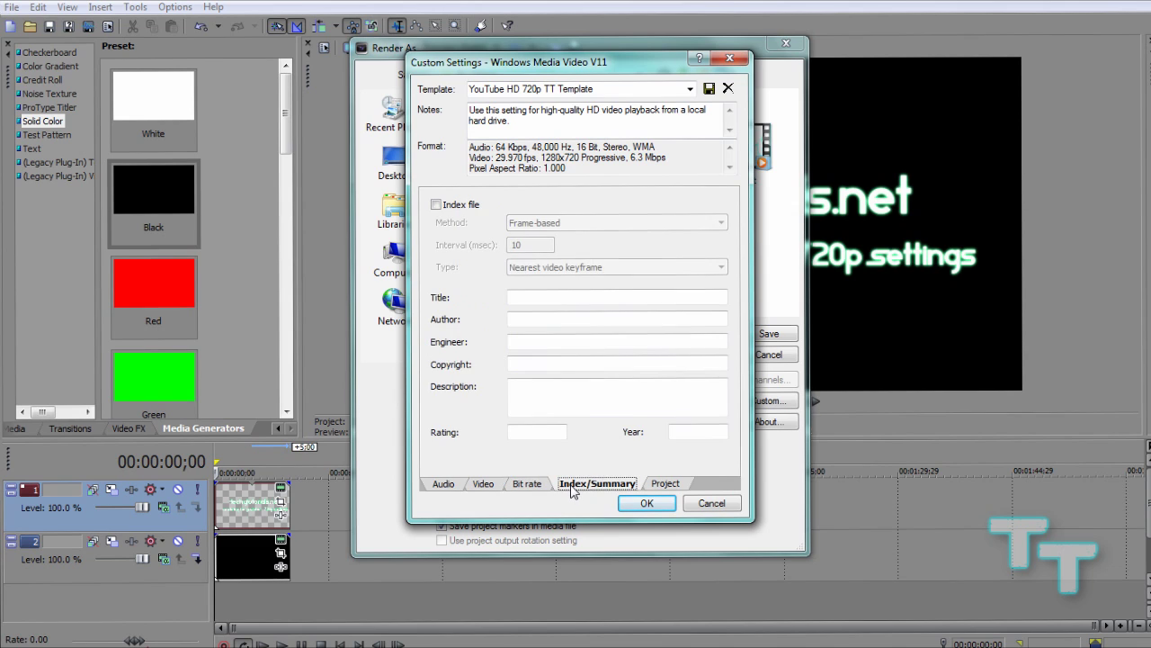
- Keep rendering quality at Best and stereoscopic 3D mode on Use Project Settings
click(664, 486)
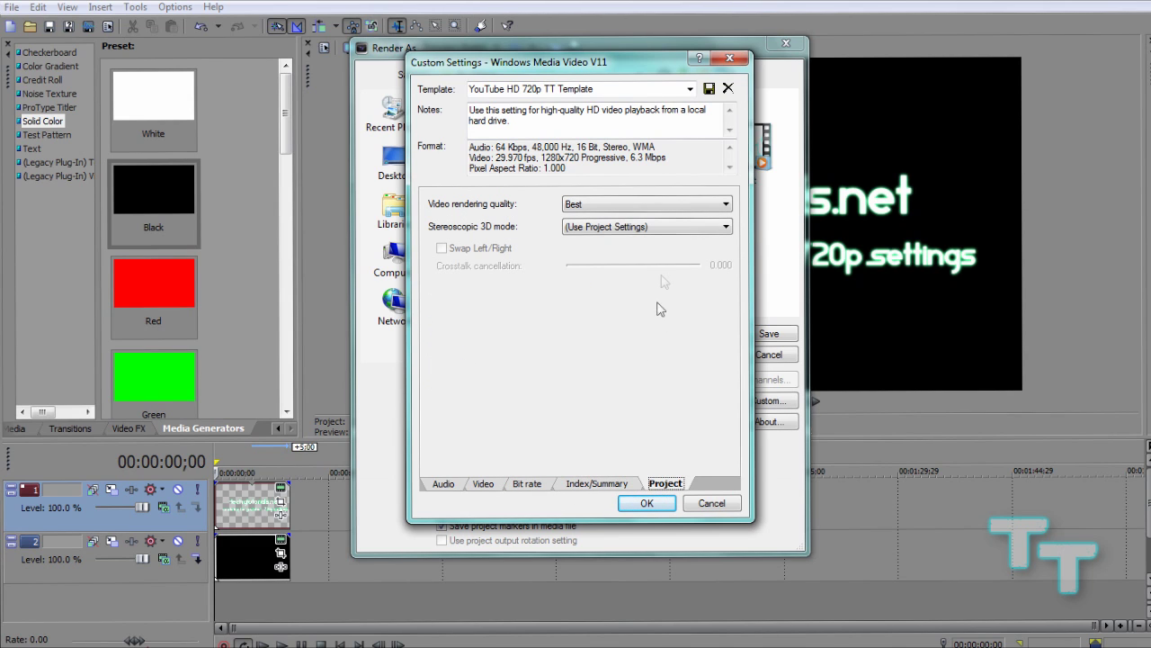
click(725, 206)
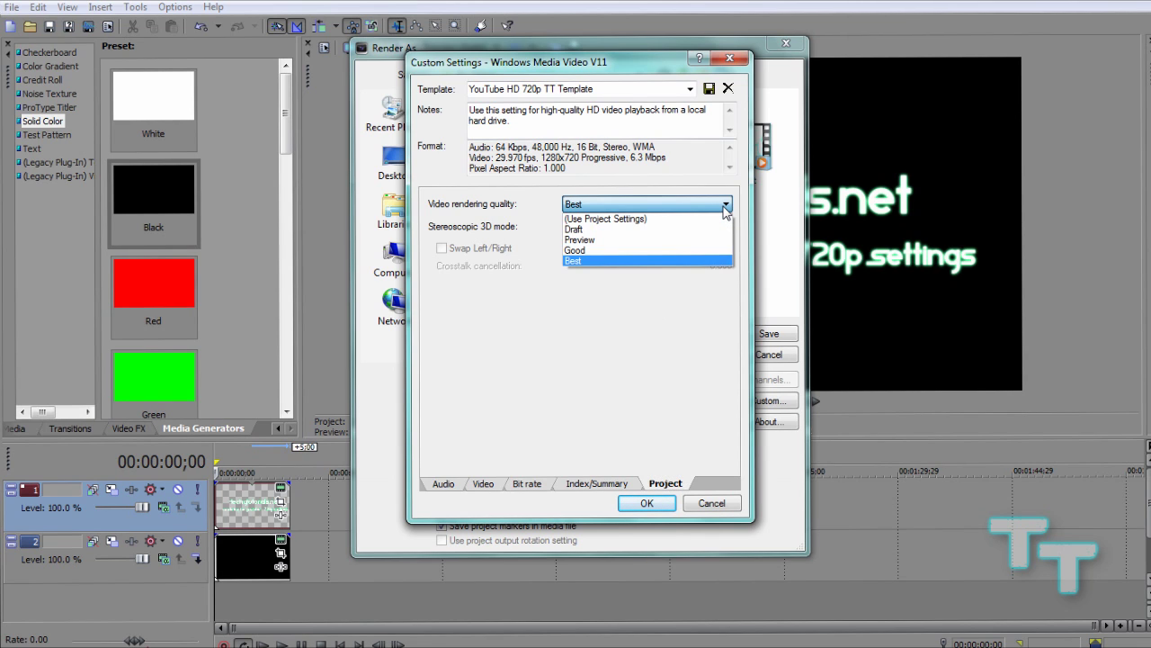
click(711, 261)
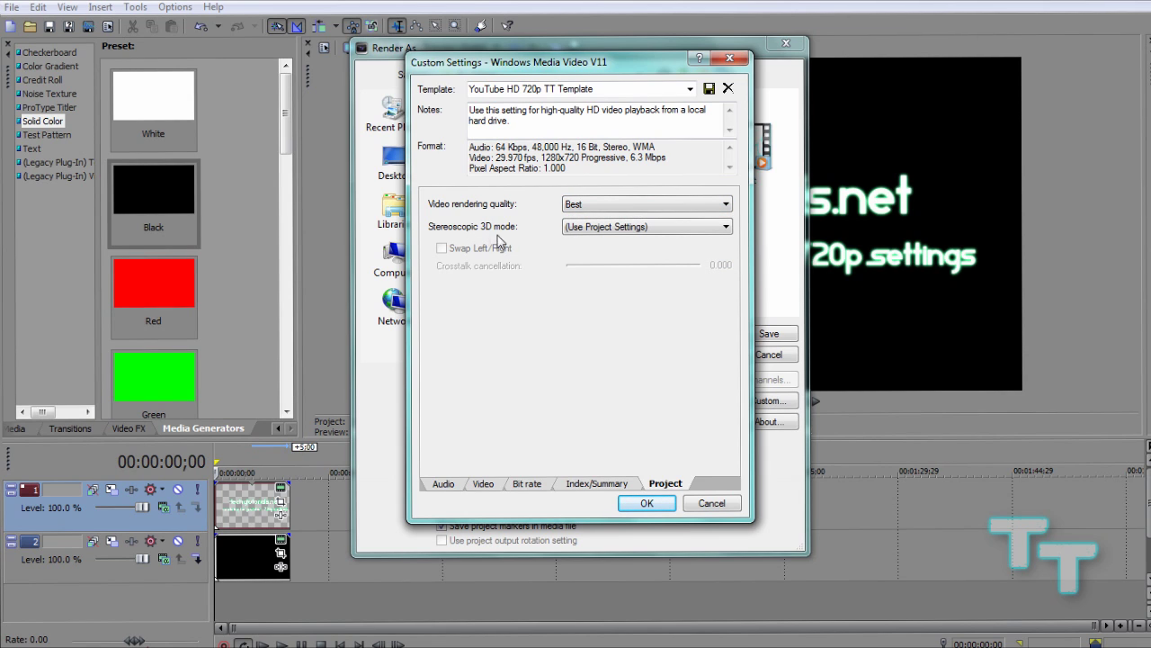
click(605, 229)
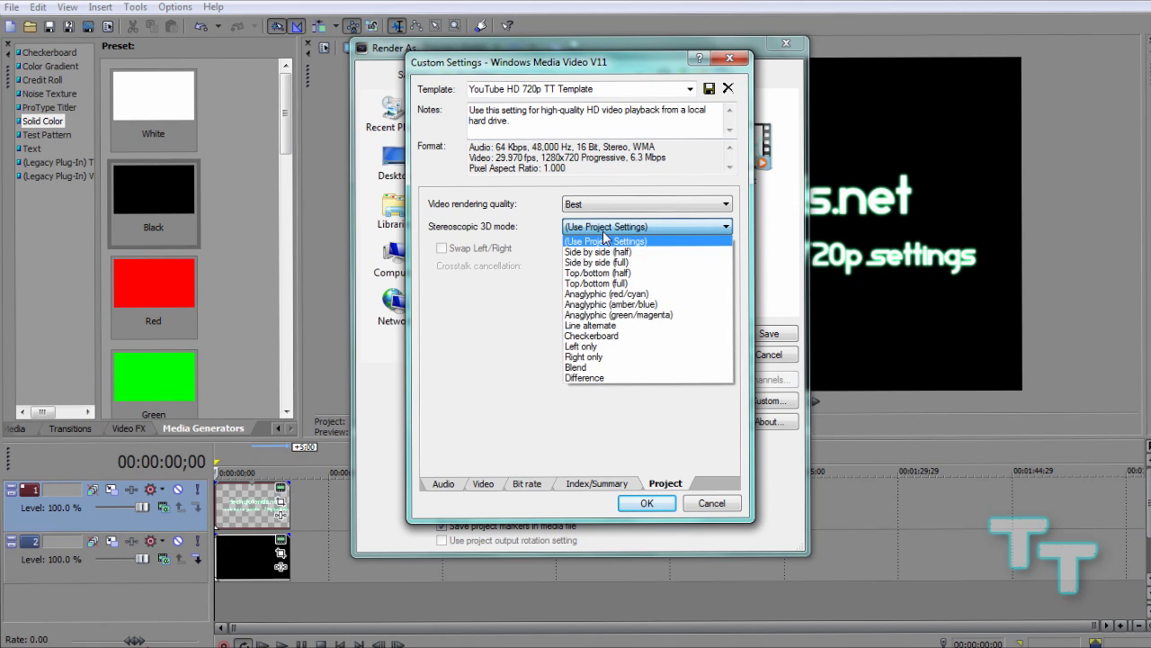
click(604, 240)
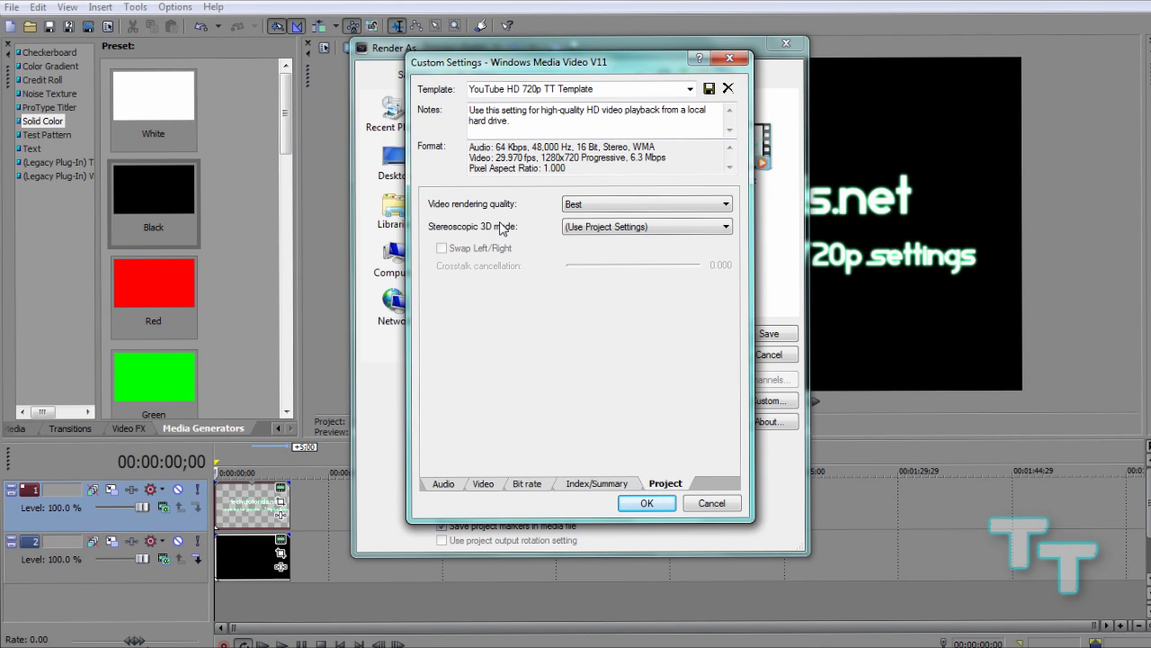
click(621, 89)
- Rename the template to 'YouTube 720p HD Rendering Template'
key(BackSpace)
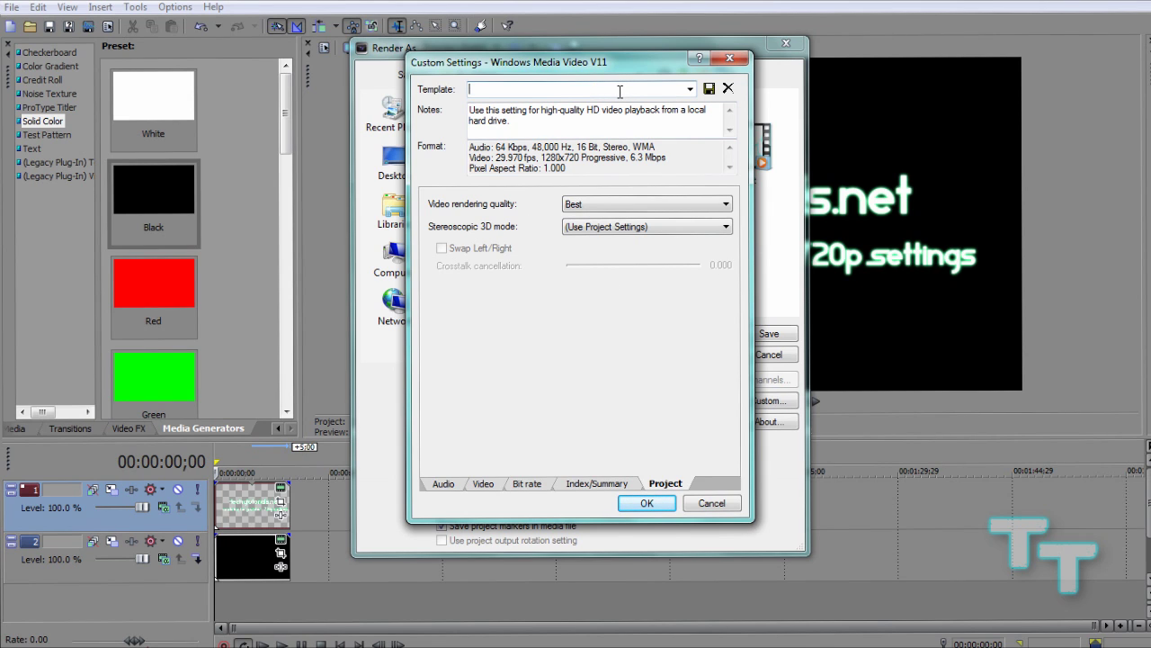
text(YouTube 720p HD Rendering templat)
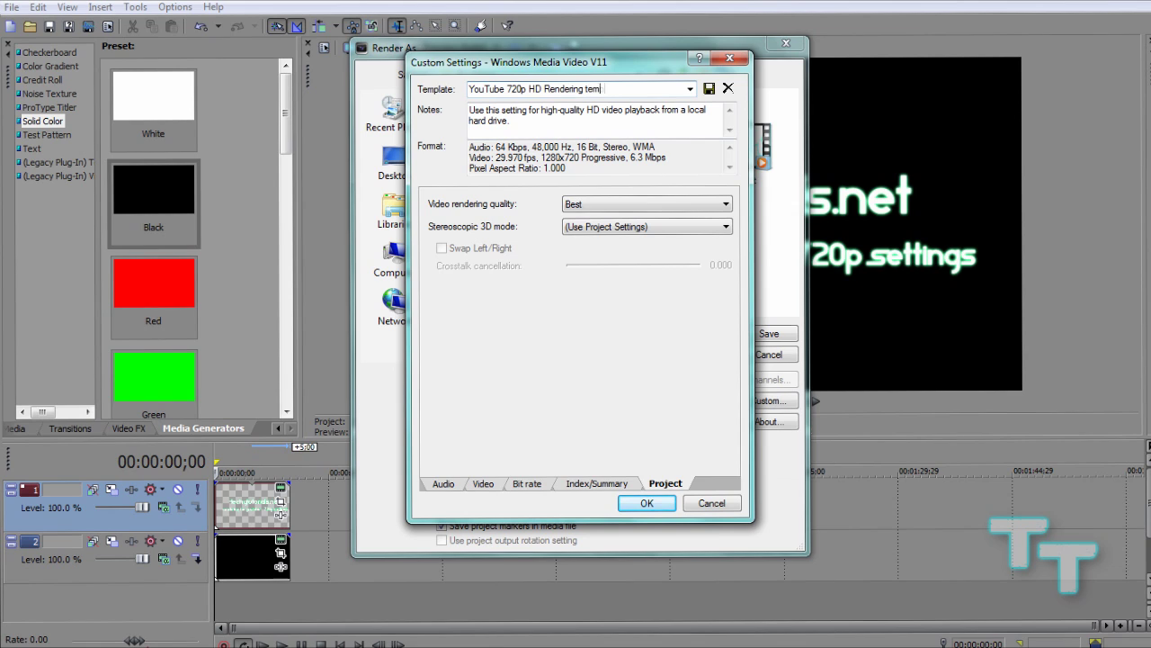
key(BackSpace)
key(BackSpace)
key(BackSpace)
key(BackSpace)
key(BackSpace)
key(BackSpace)
key(BackSpace)
text(Template)
- Save the new template and render TT Project.wmv with it
click(710, 89)
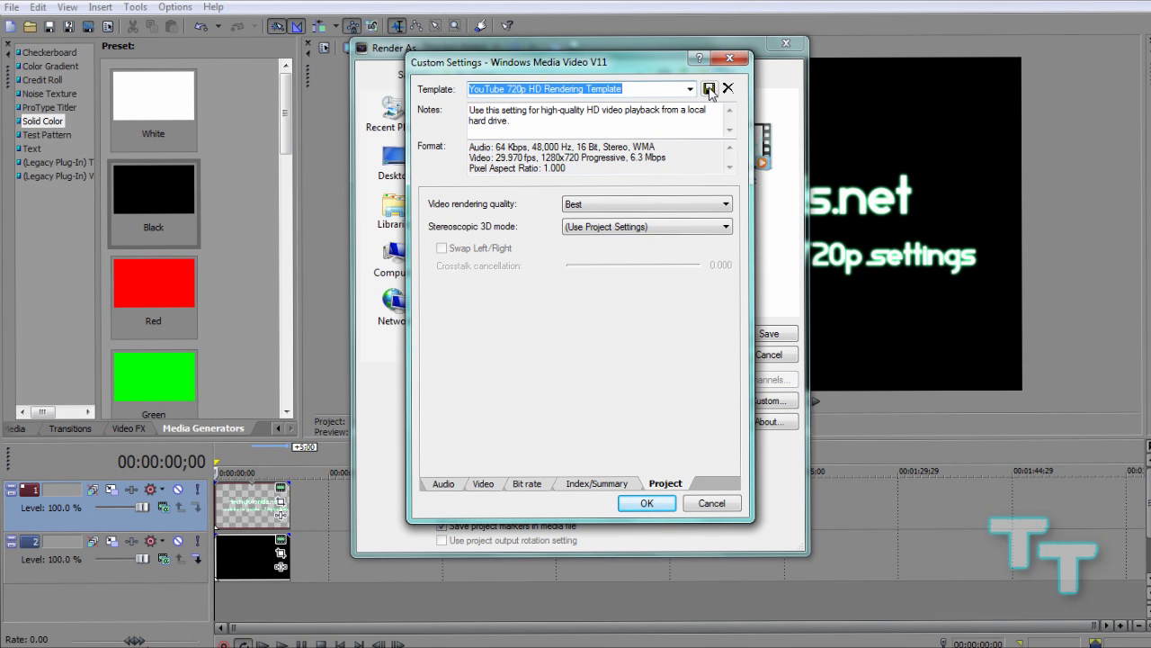
click(658, 509)
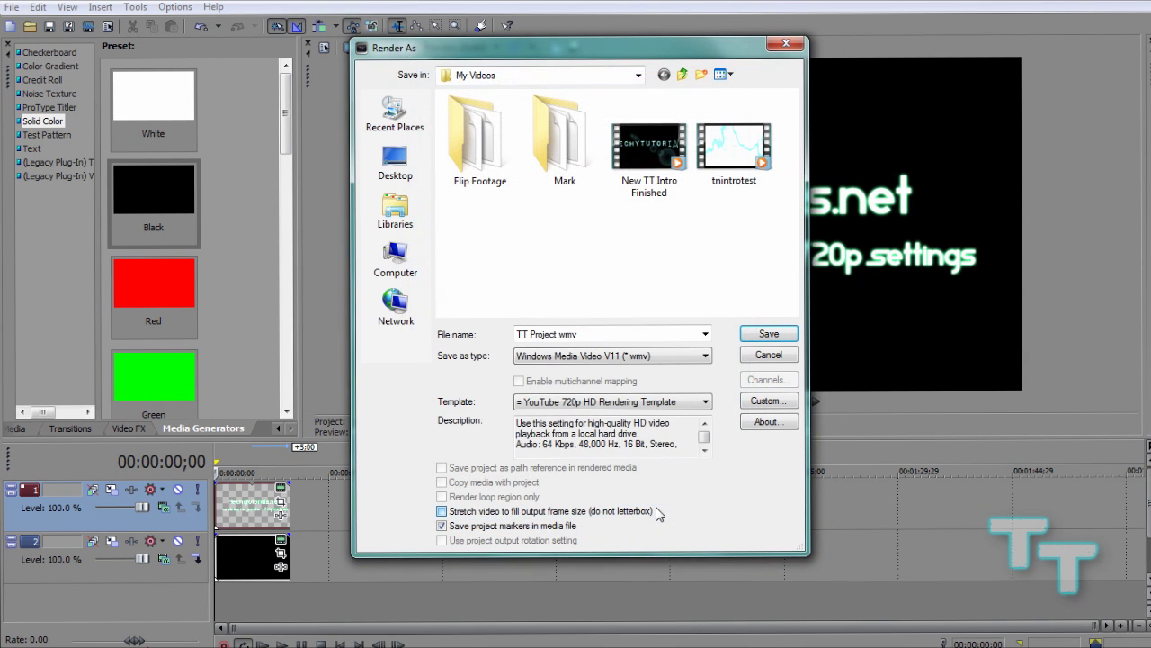
click(768, 335)
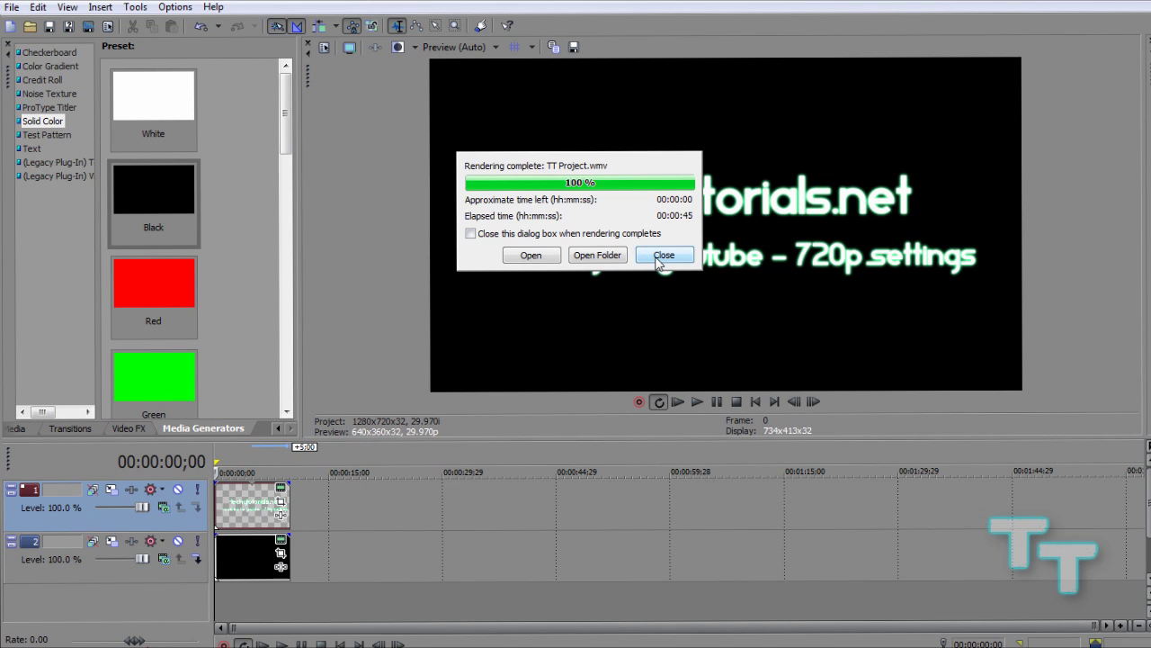
- Once rendering reaches 100%, play the finished TT Project.wmv video
click(531, 257)
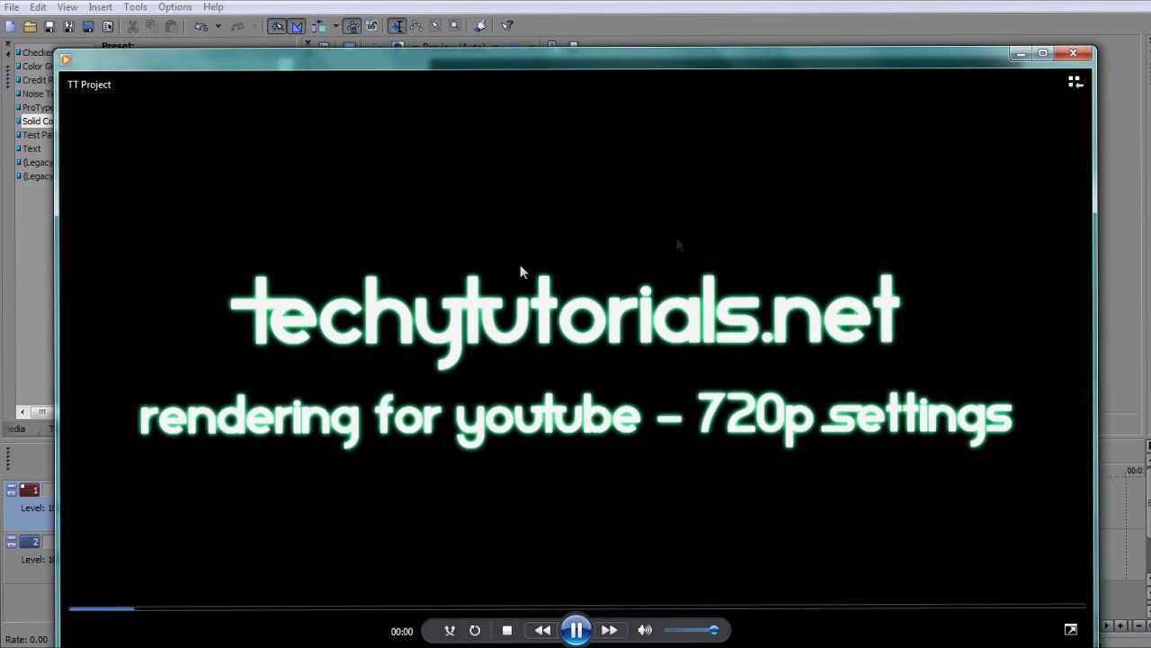